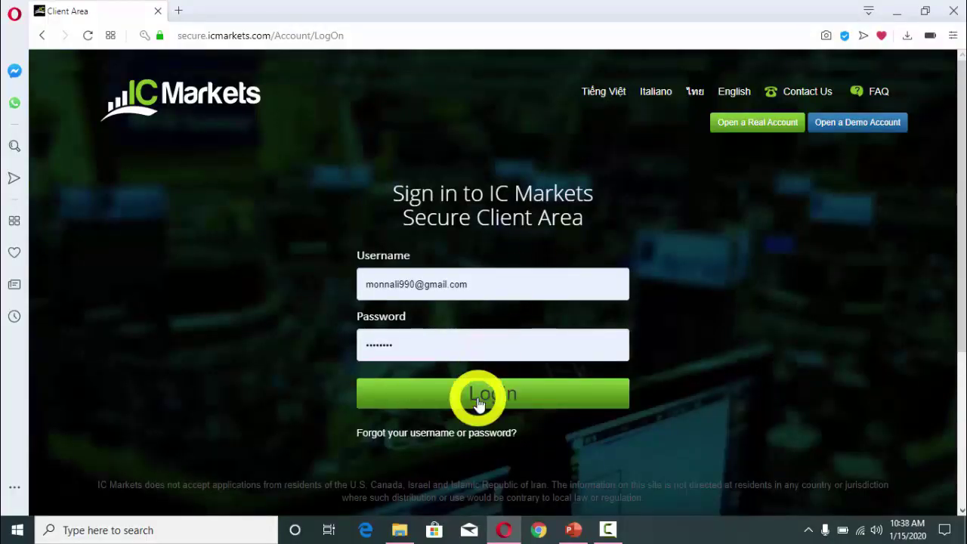
- Sign in to the IC Markets Client Area and go to Trading Tools > Downloads
click(477, 401)
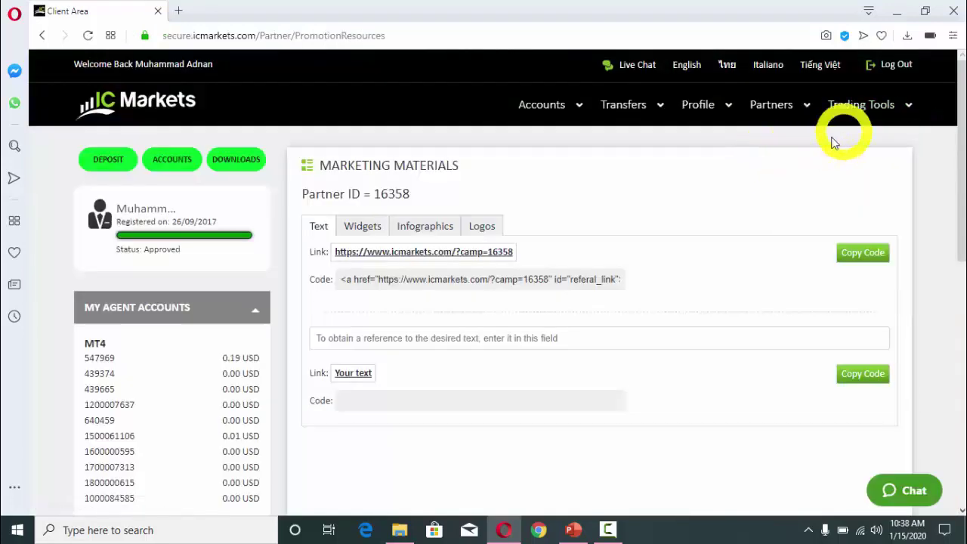
mouse_move(860, 103)
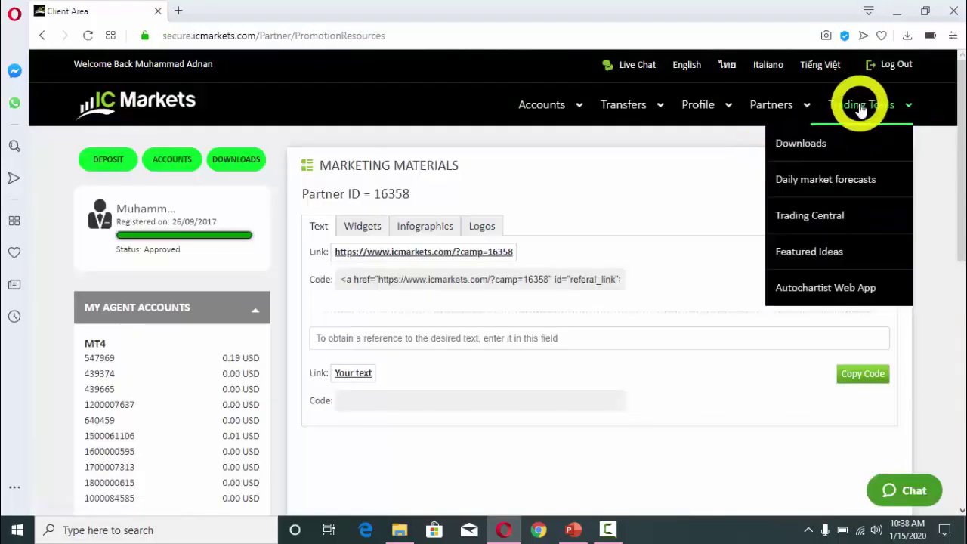
click(802, 146)
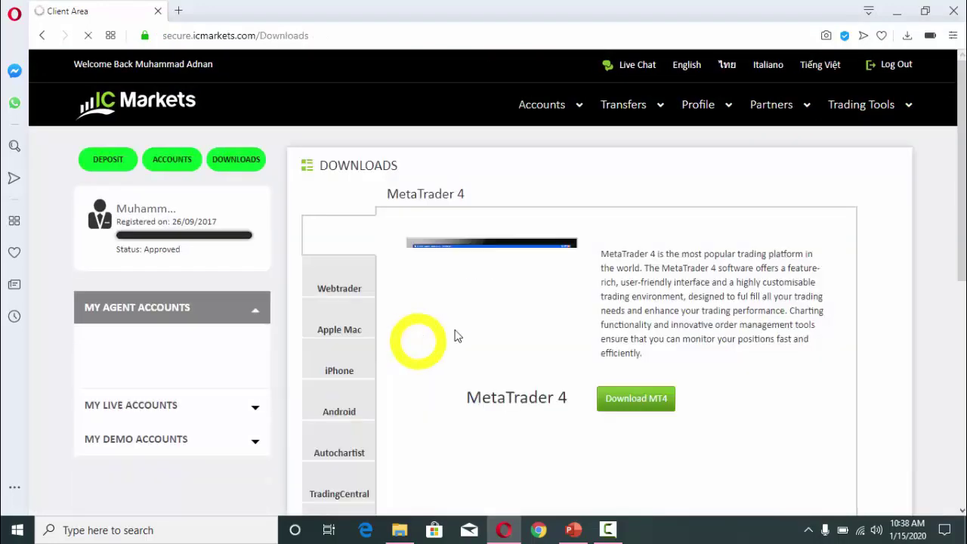
- Show the TradingCentral tab in the MetaTrader 4 downloads panel
scroll(620, 290, down, 5)
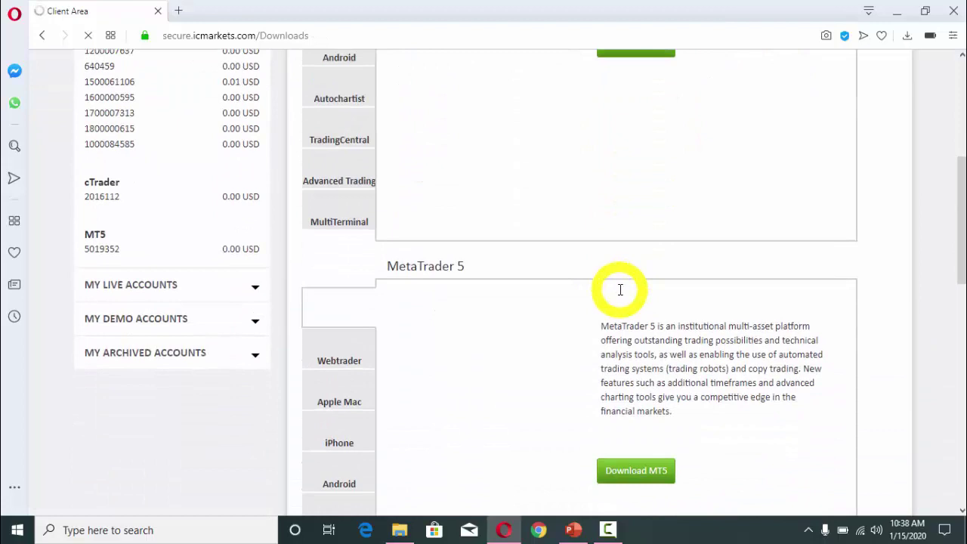
scroll(620, 289, up, 2)
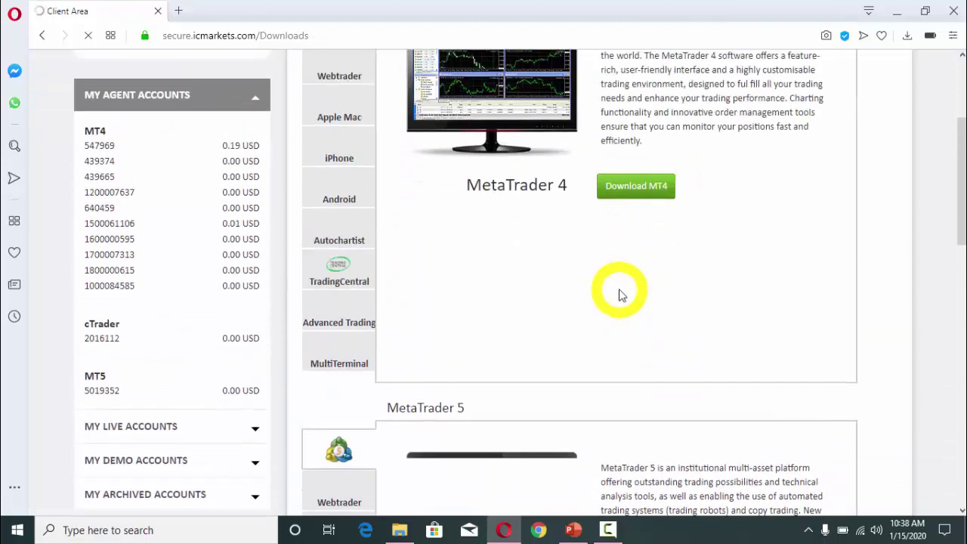
click(355, 278)
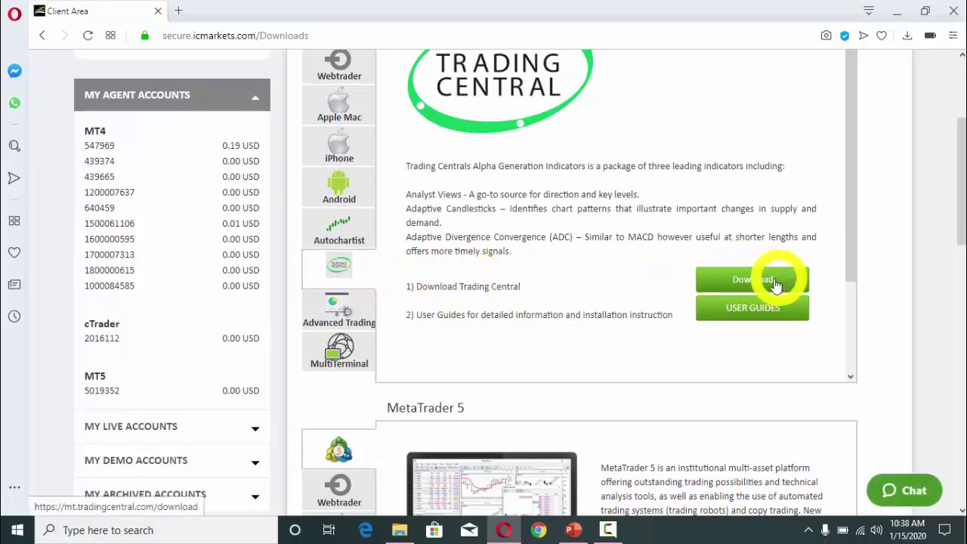
scroll(559, 276, up, 3)
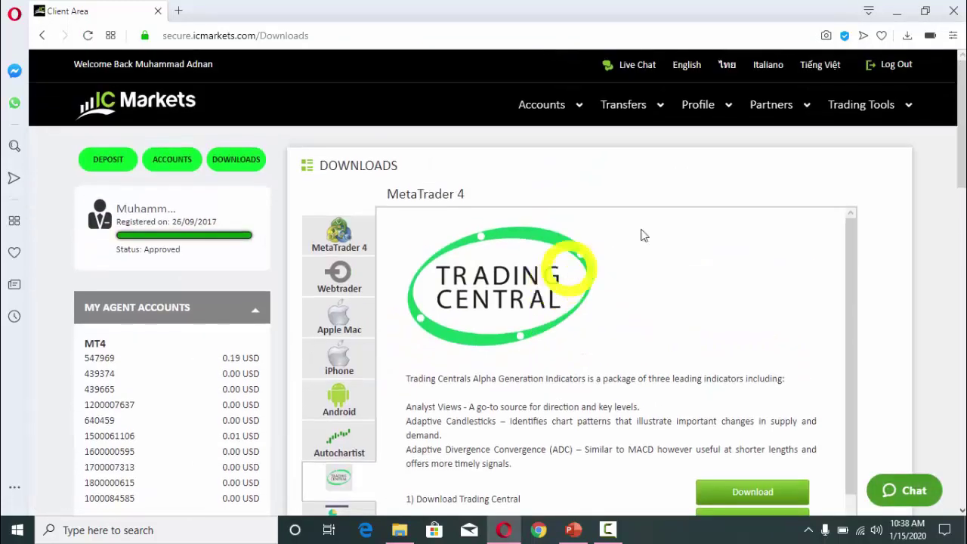
mouse_move(875, 109)
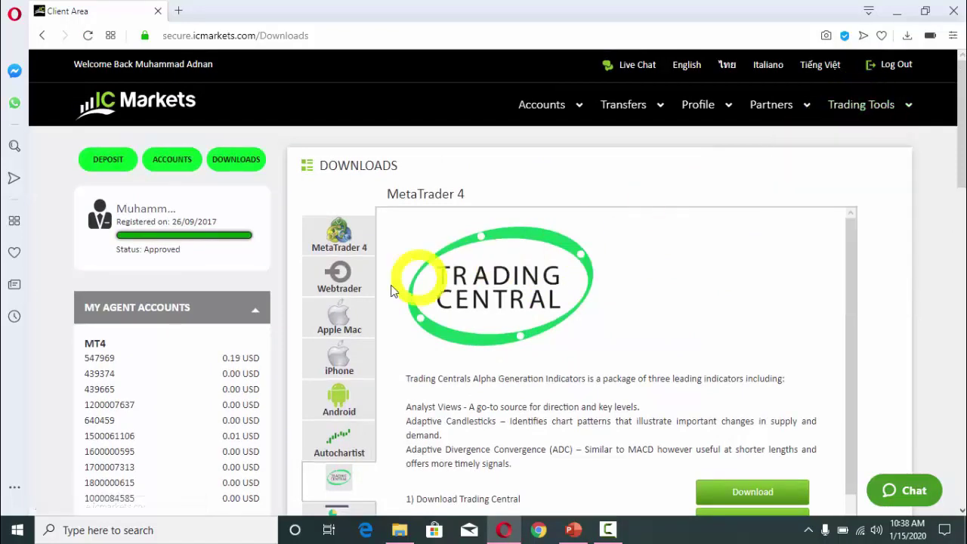
scroll(389, 280, down, 3)
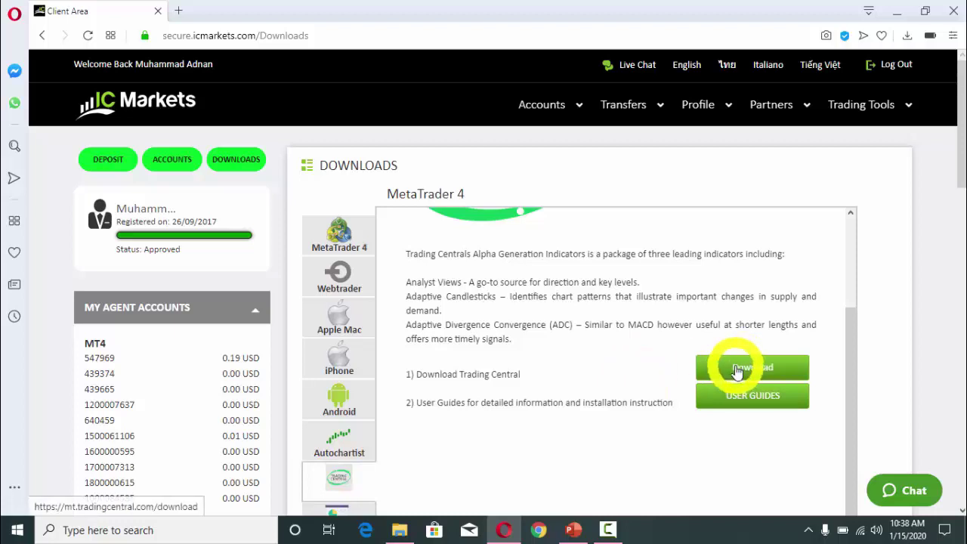
- Save the TRADING_CENTRAL_MetaTrader_Analytics_v_3.5.19235.1 installer to Downloads and confirm it finished
click(737, 370)
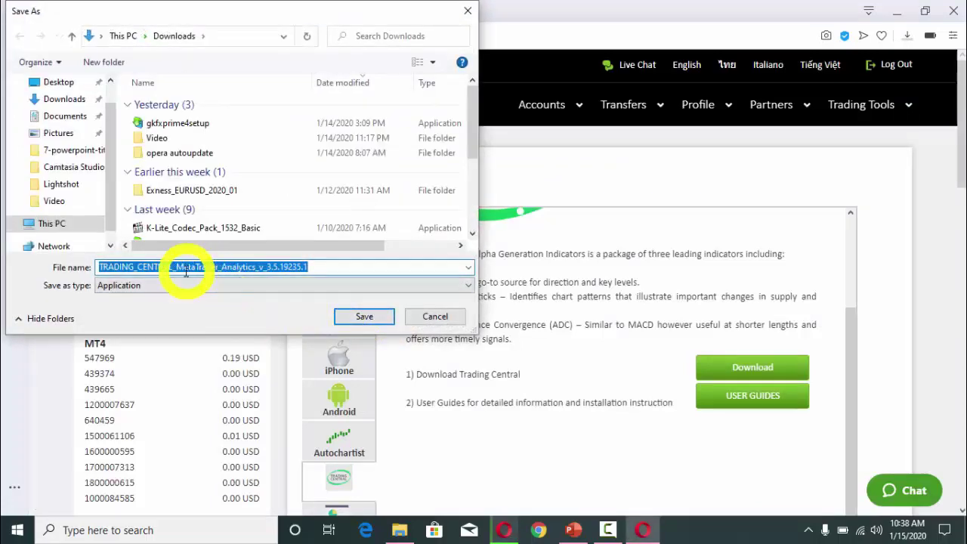
click(363, 317)
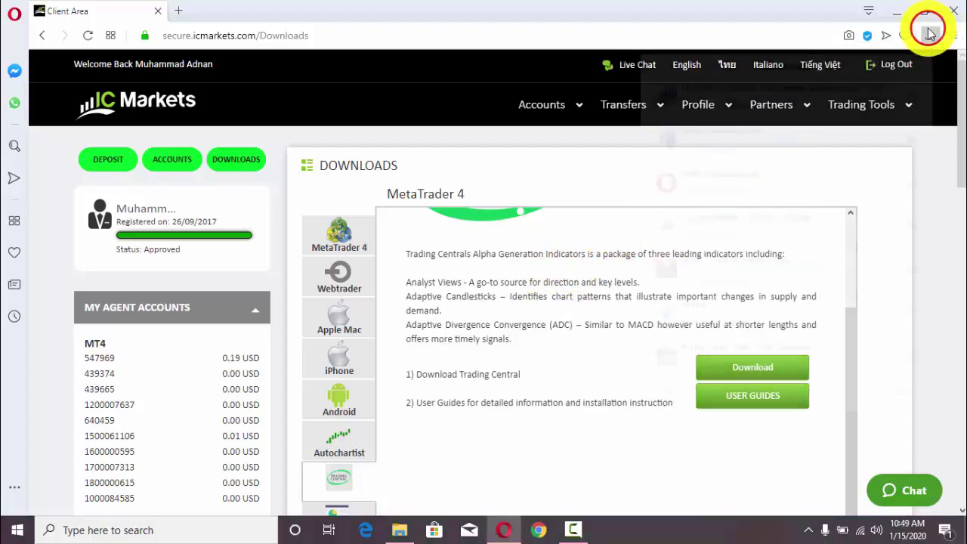
click(930, 36)
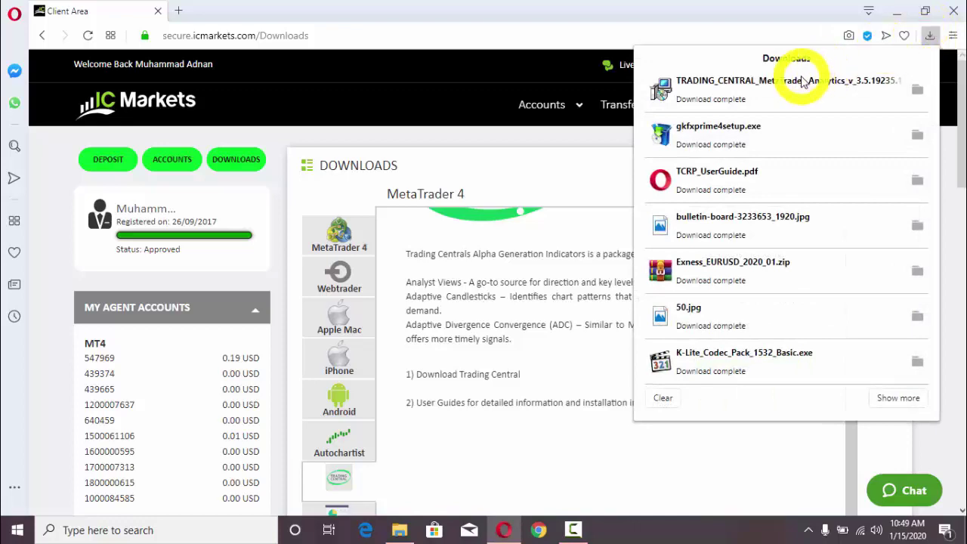
- Run the TRADING_CENTRAL installer from the Downloads folder with English as setup language
click(919, 94)
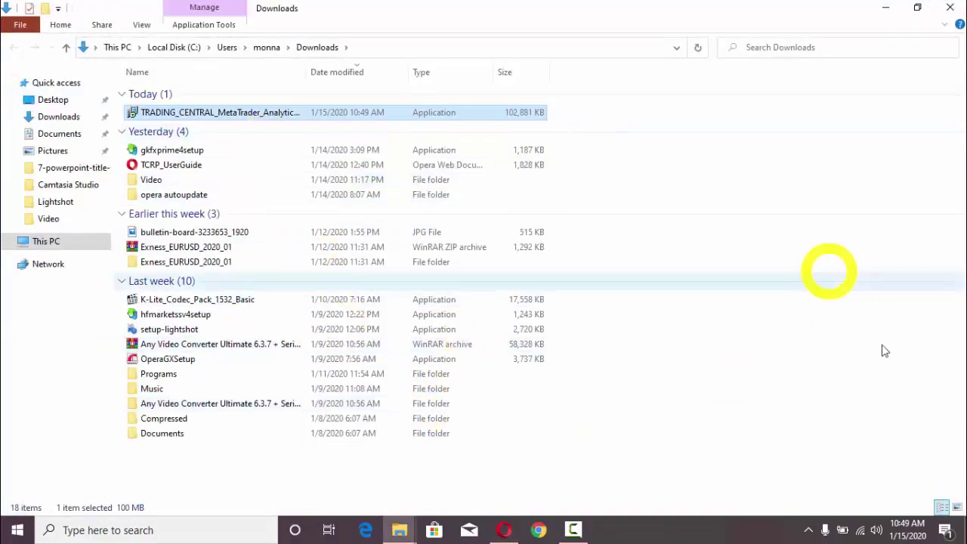
click(413, 133)
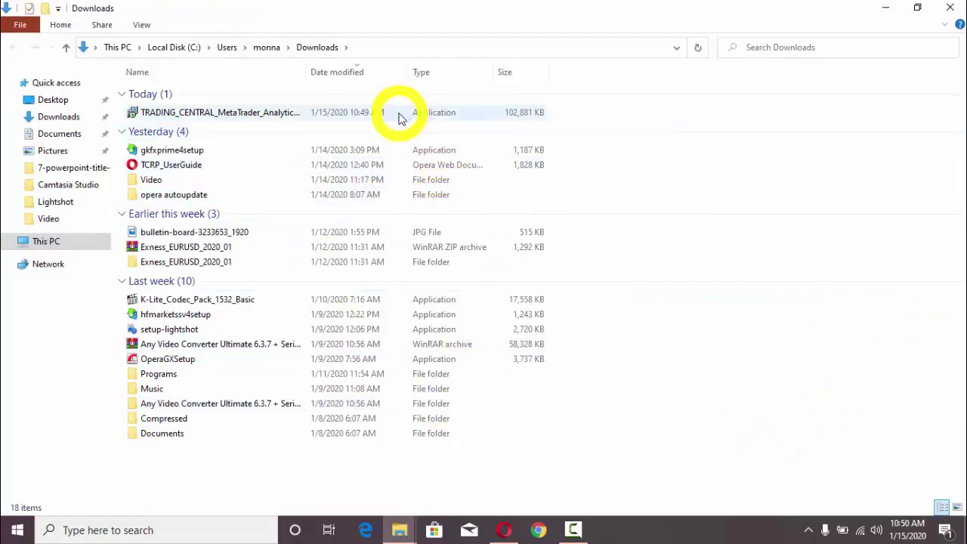
click(400, 116)
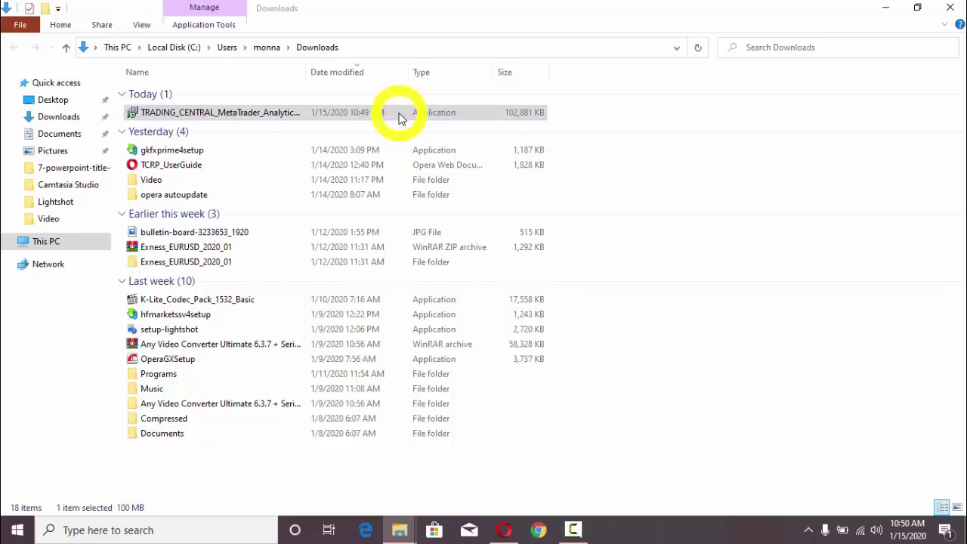
click(400, 117)
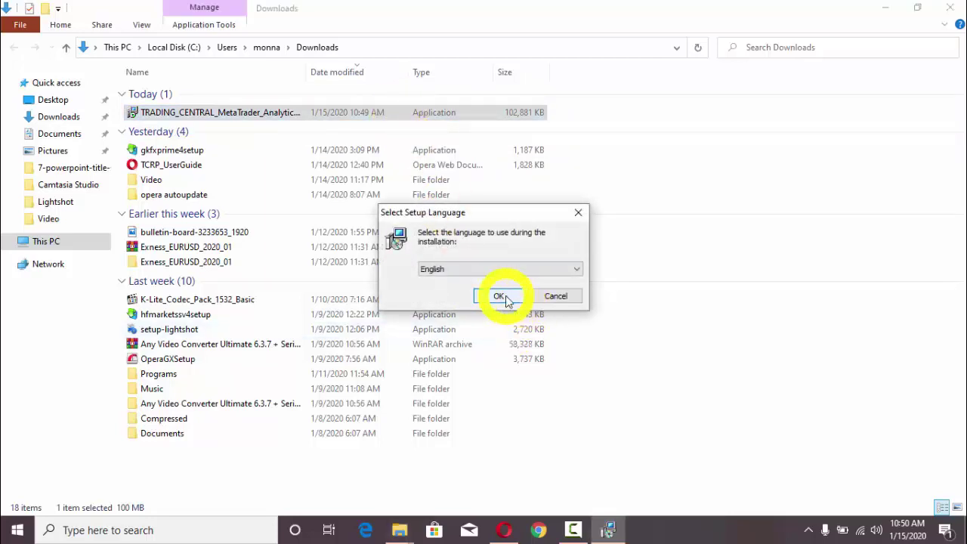
click(500, 297)
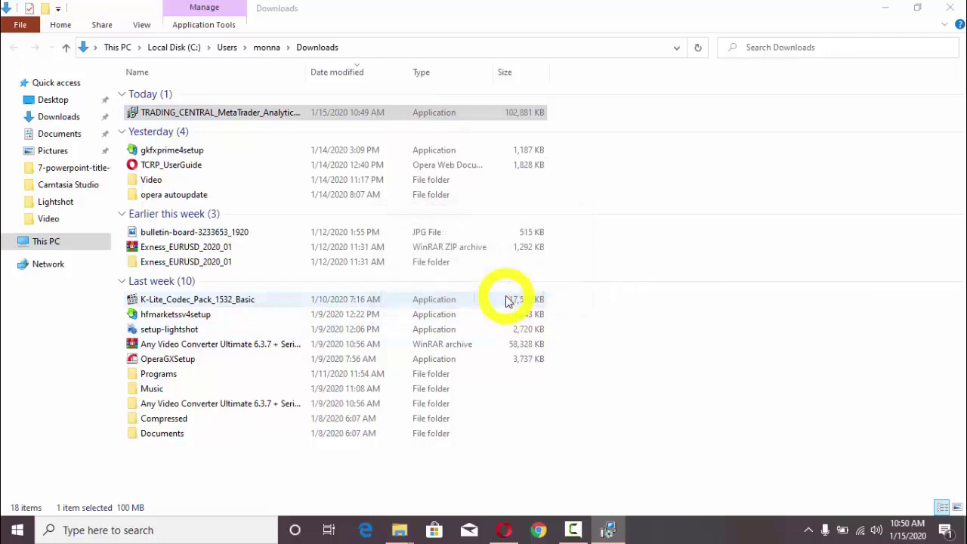
click(886, 9)
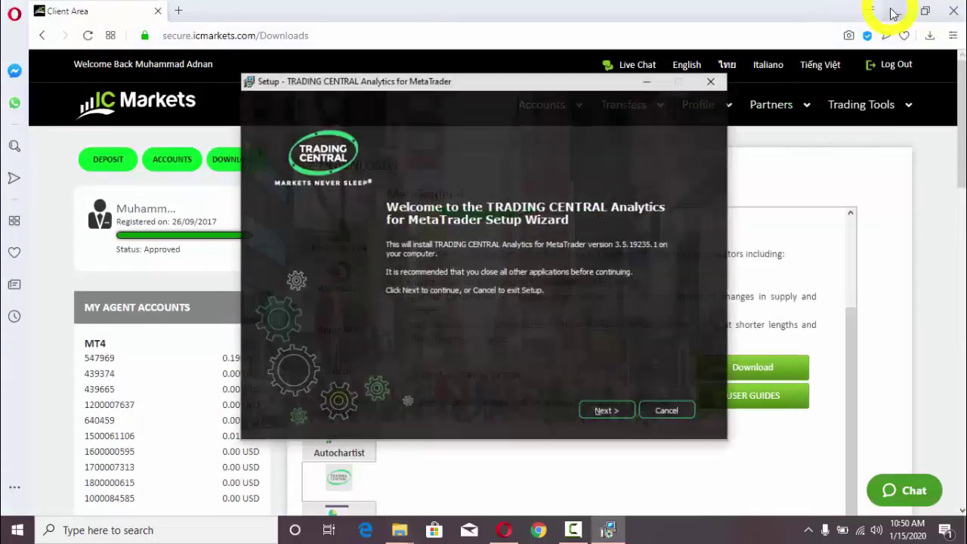
- Minimize the browser and refresh the desktop to reveal the setup wizard
click(896, 11)
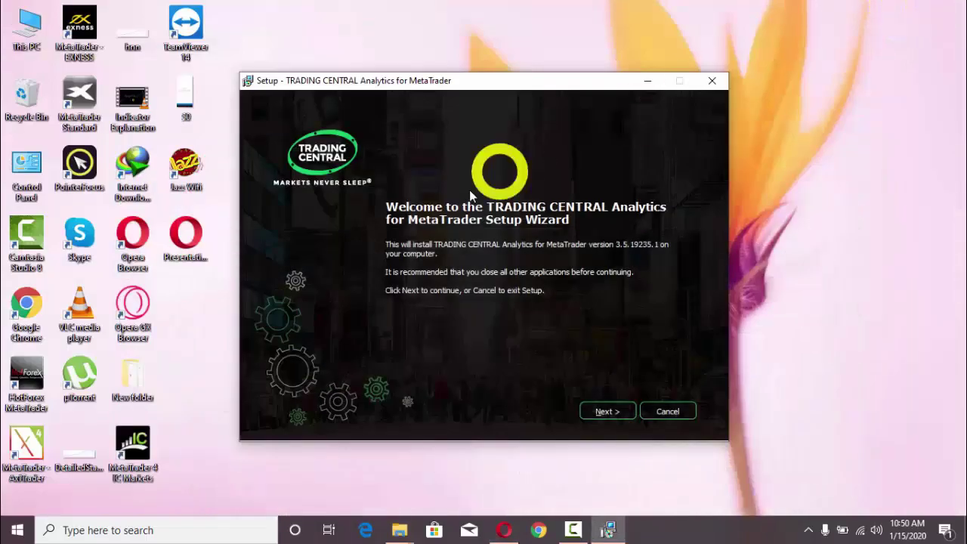
click(380, 25)
right_click(380, 25)
click(402, 47)
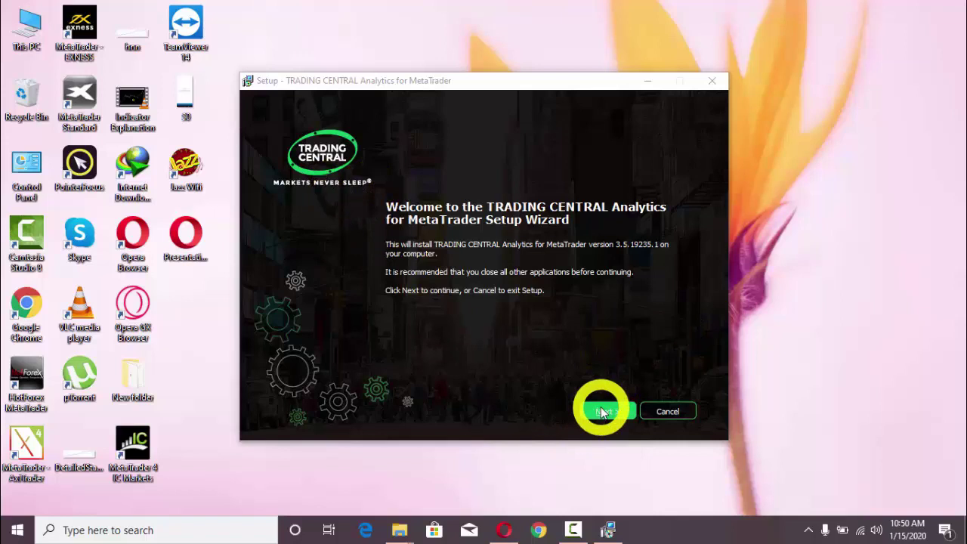
right_click(790, 147)
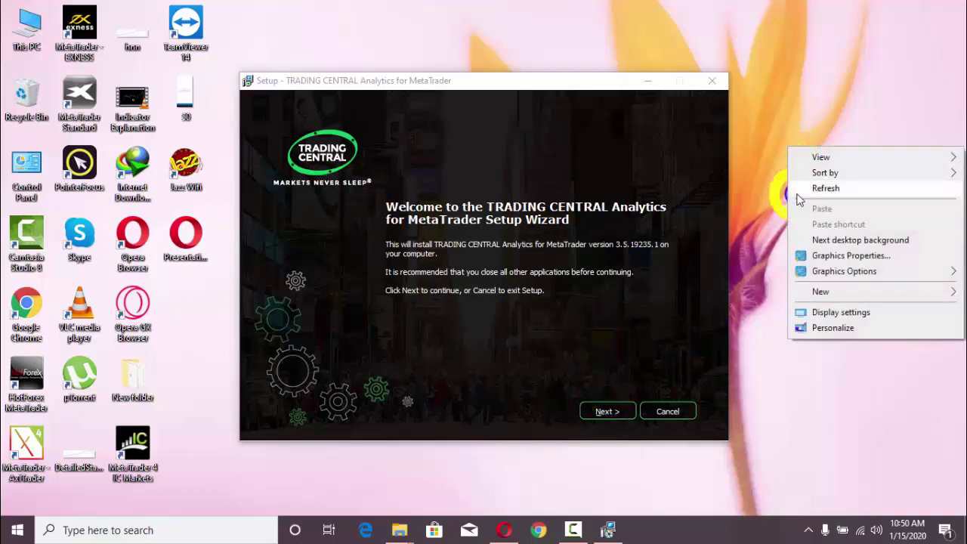
click(798, 187)
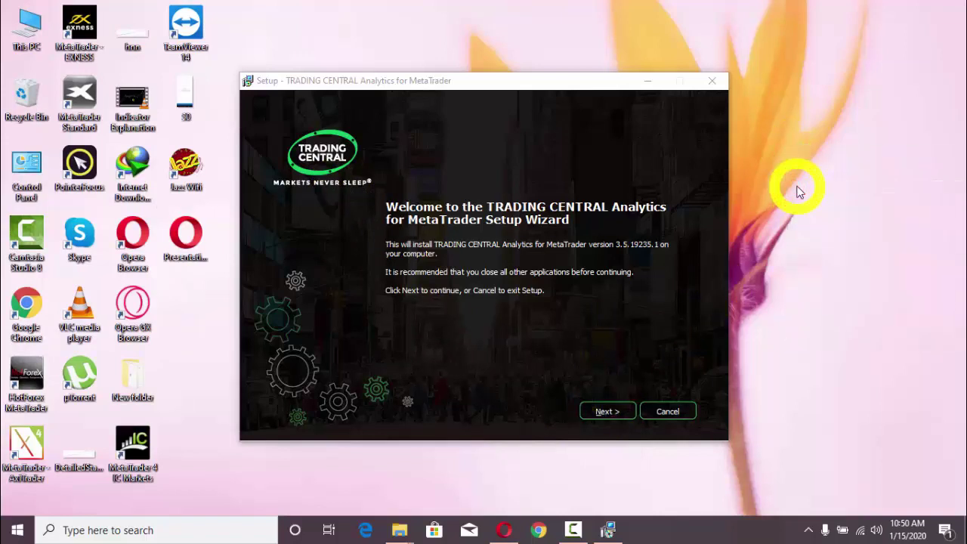
- Accept the license, install into MetaTrader 4 IC Markets, and finish without the user guide
click(609, 411)
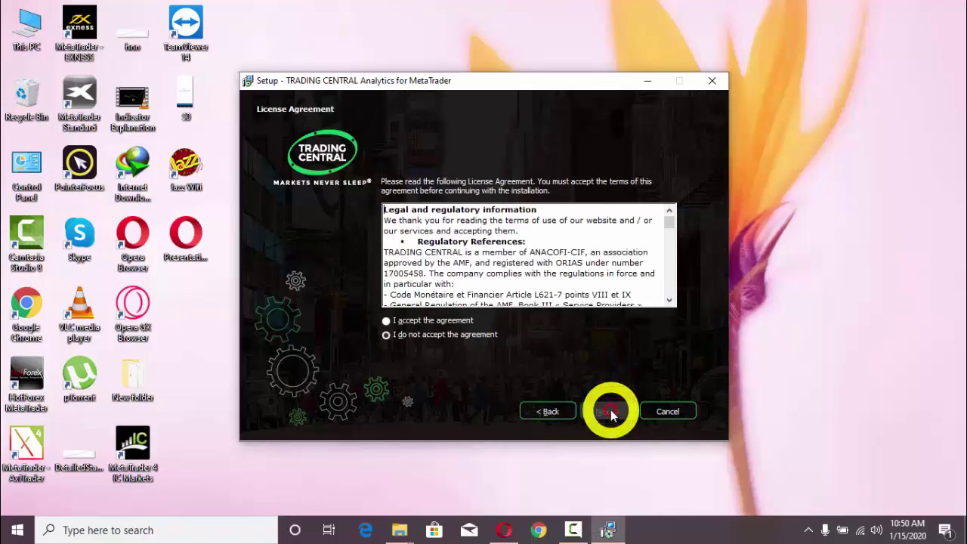
click(386, 320)
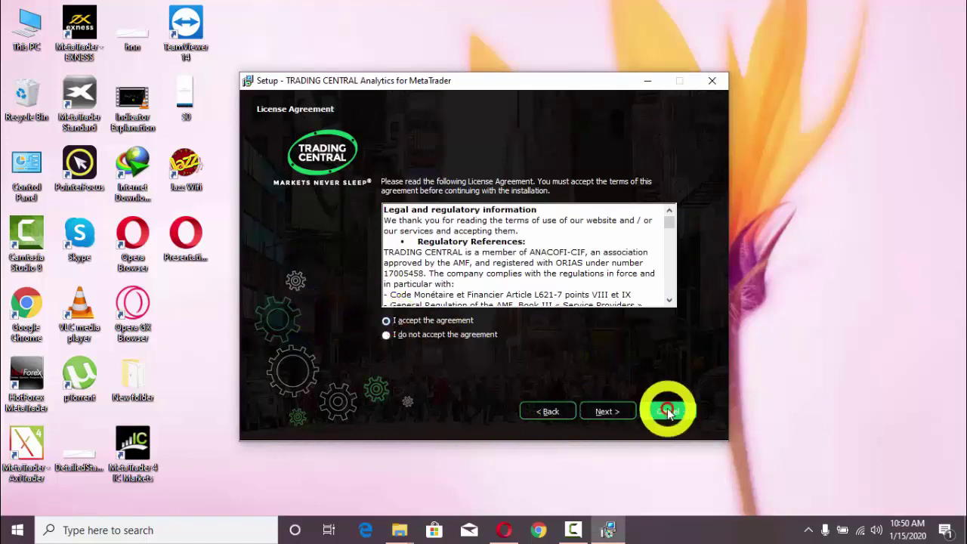
click(607, 412)
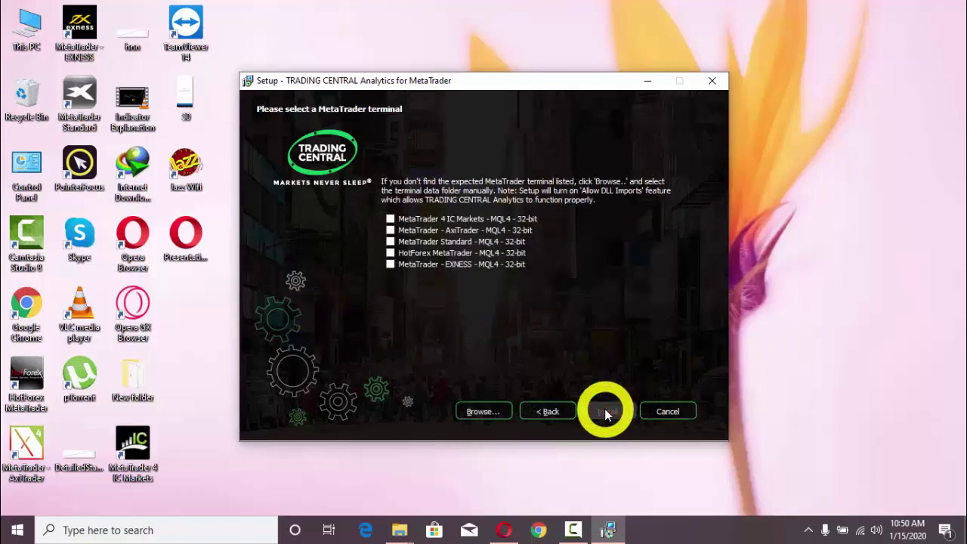
click(390, 220)
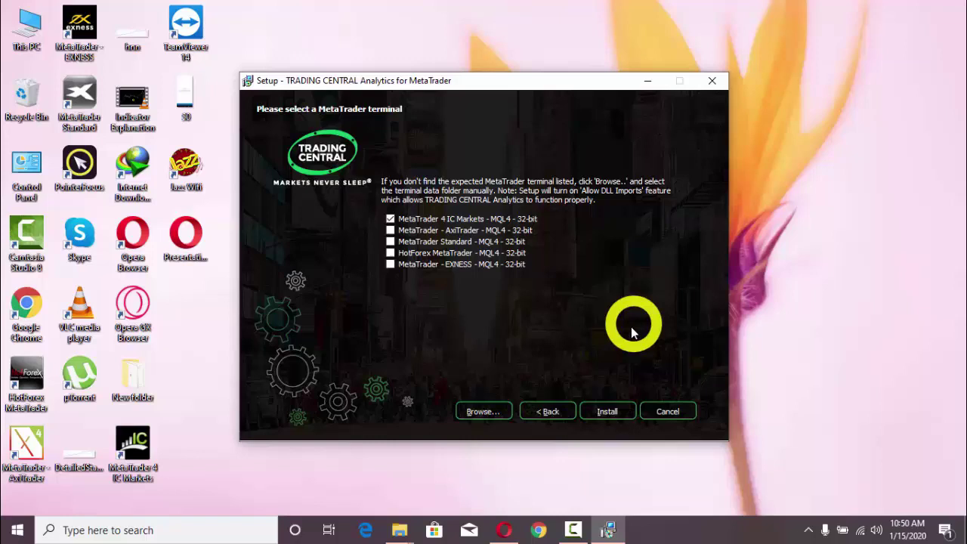
click(607, 412)
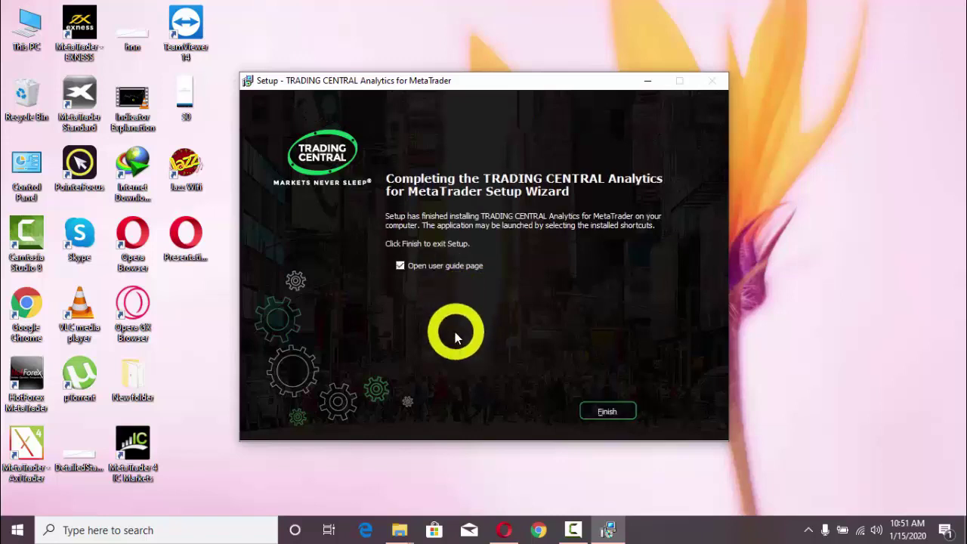
click(400, 267)
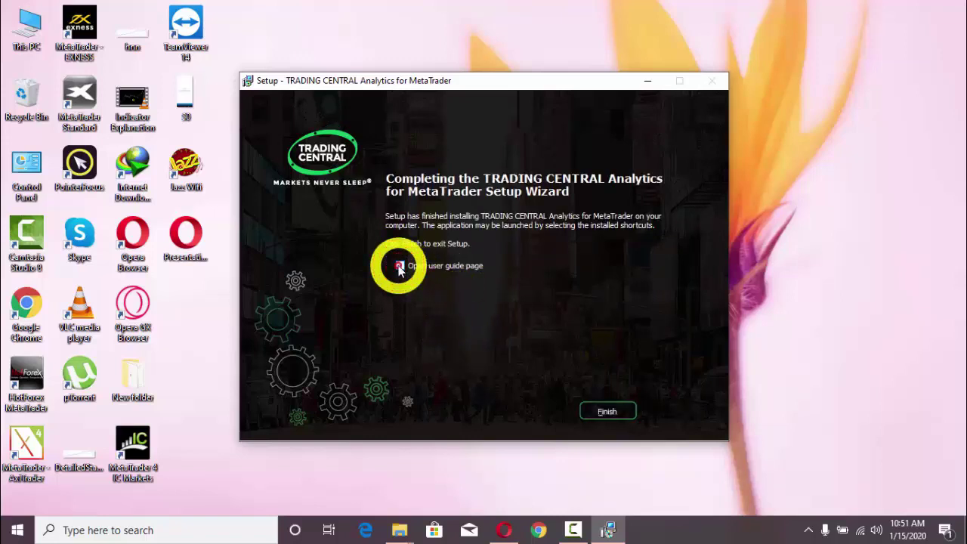
click(605, 412)
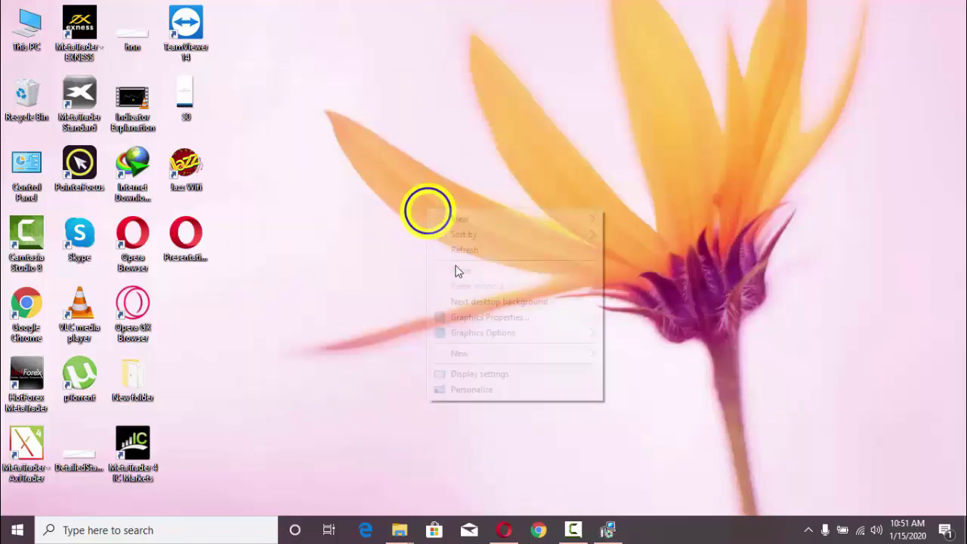
- Launch MetaTrader 4 IC Markets and enable Allow automated trading in Expert Advisors options
click(460, 249)
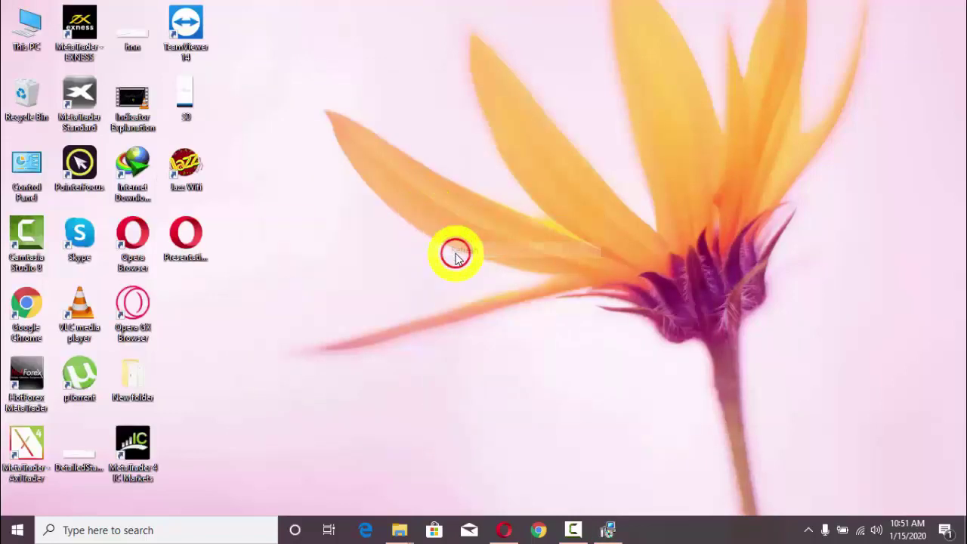
double_click(152, 446)
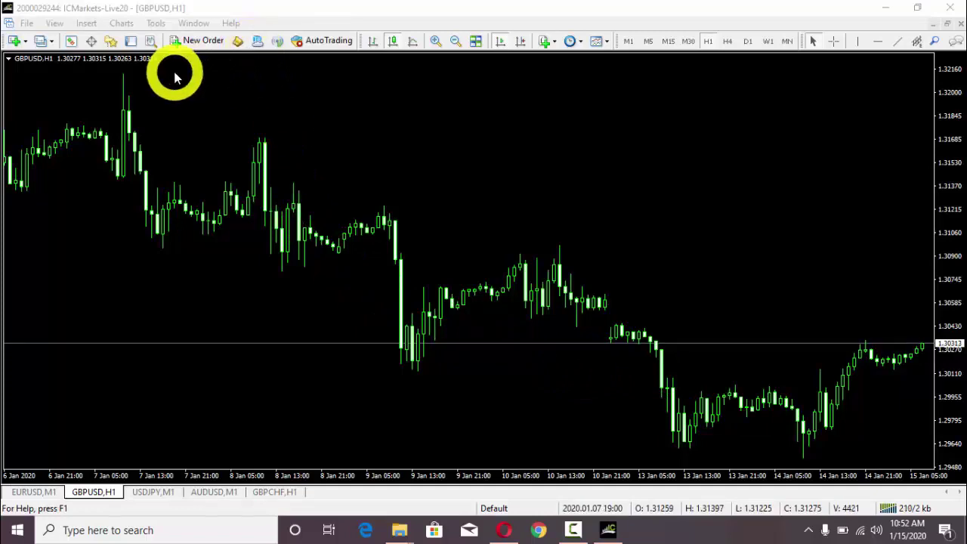
click(155, 22)
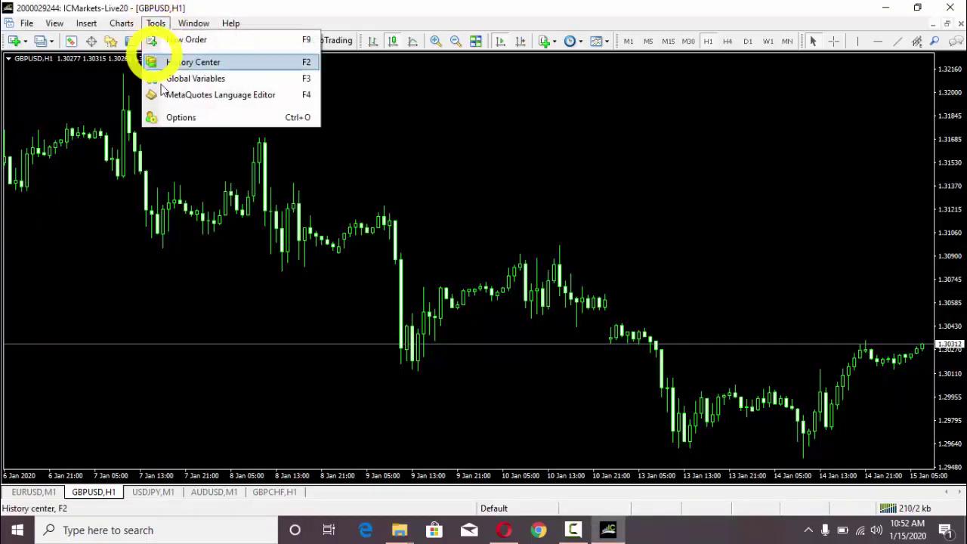
click(279, 123)
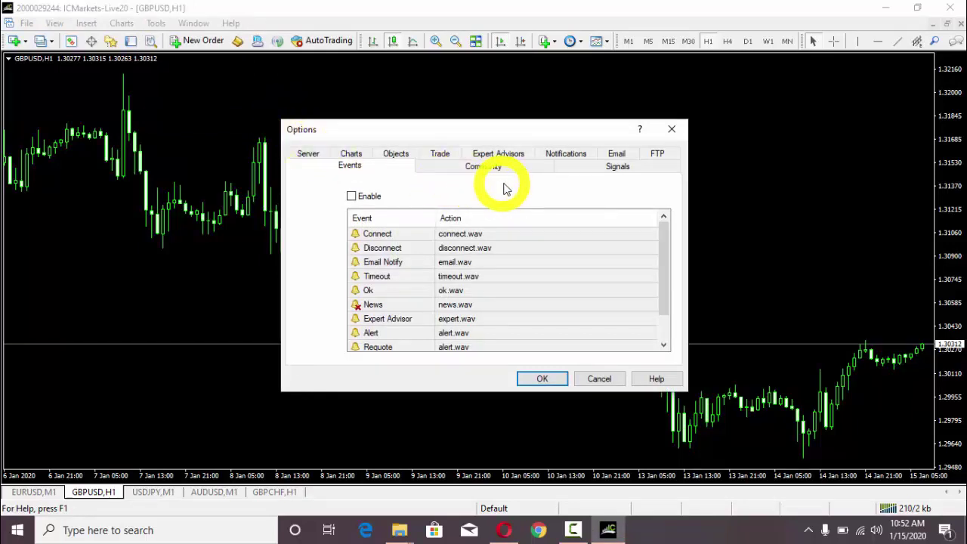
click(516, 153)
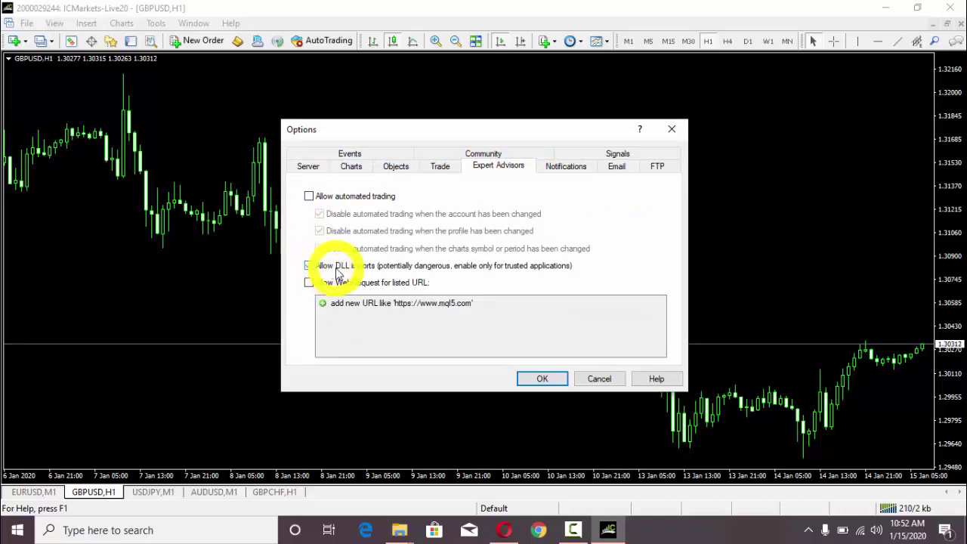
click(310, 198)
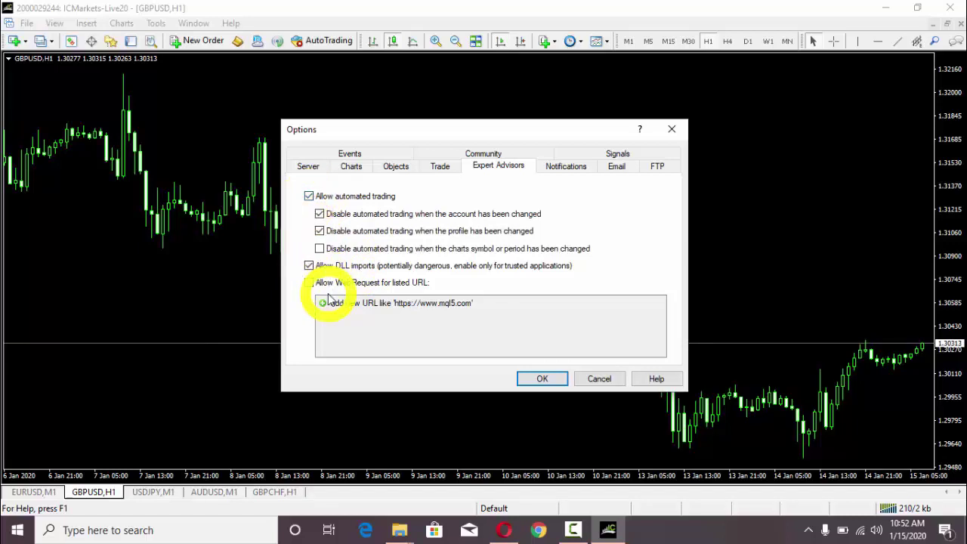
click(548, 378)
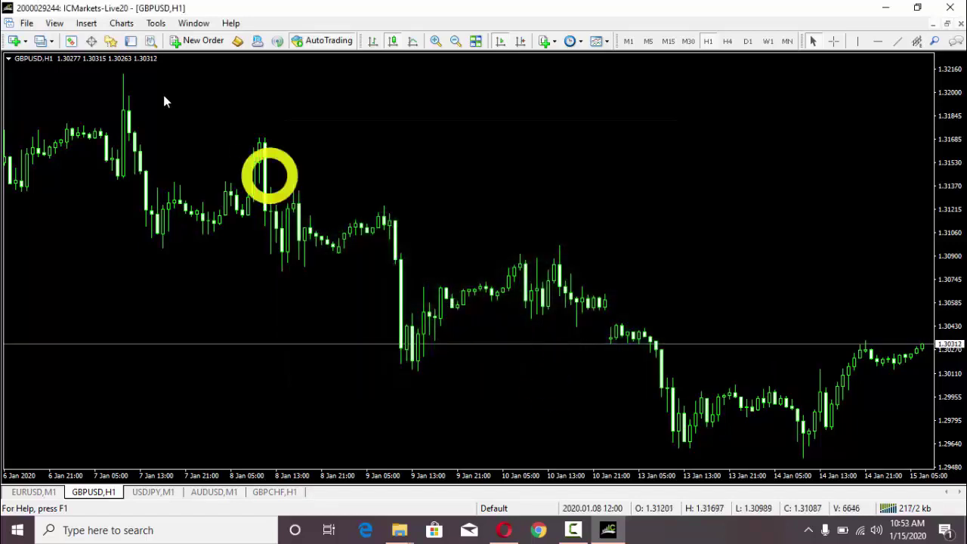
- In the Navigator, expand Indicators and the TRADING CENTRAL folder, then select Analyst Views
click(111, 42)
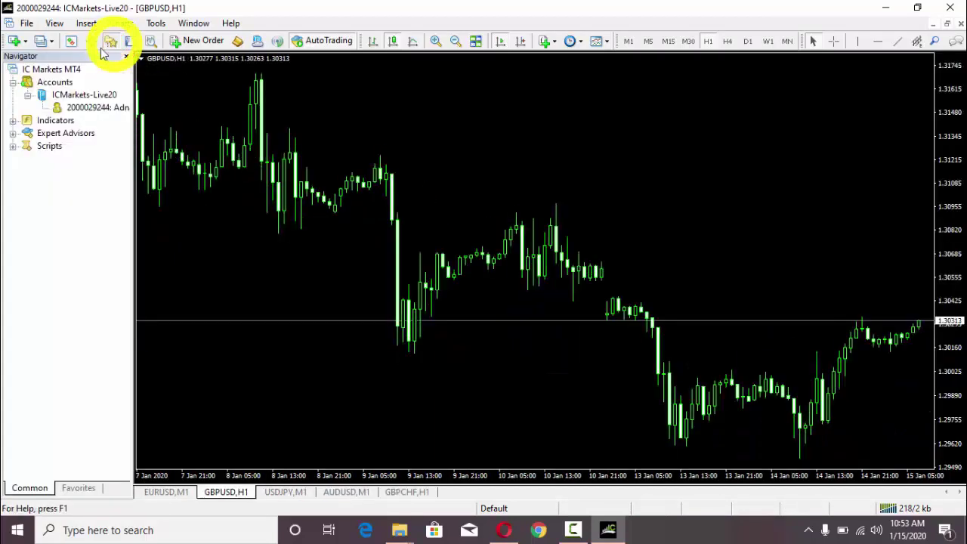
click(13, 122)
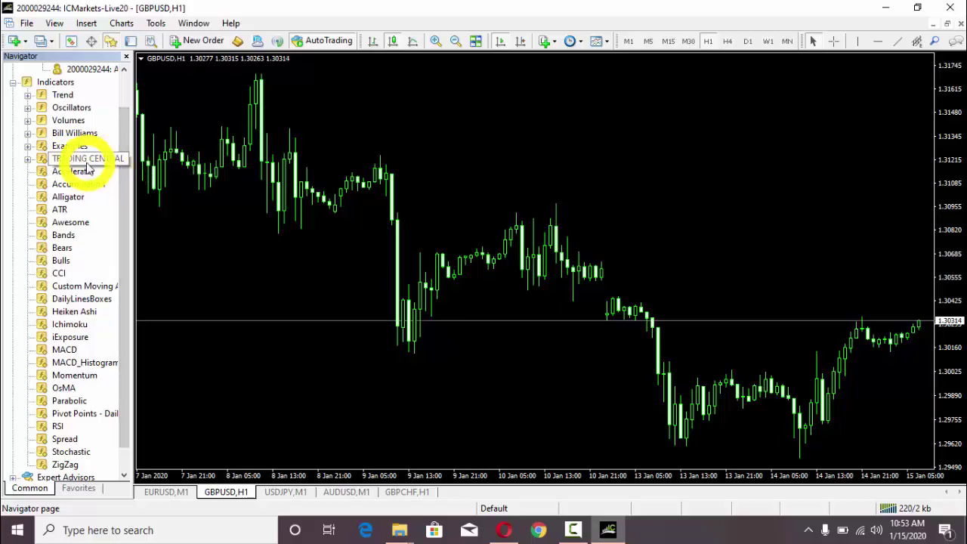
click(14, 82)
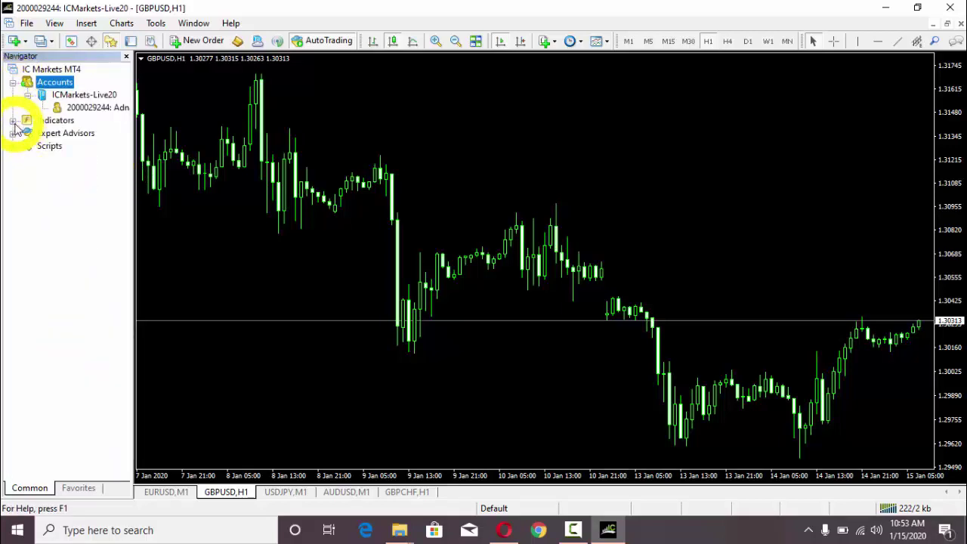
double_click(23, 120)
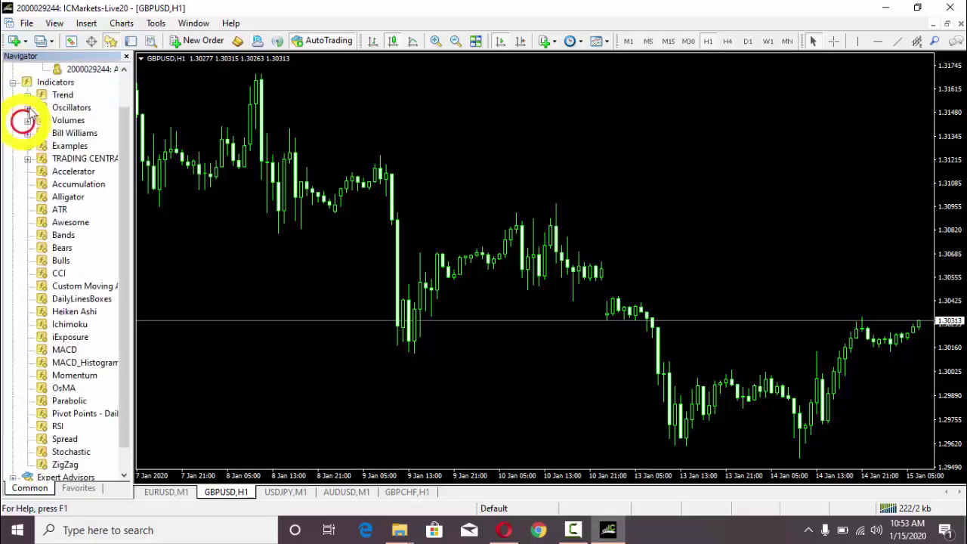
click(28, 161)
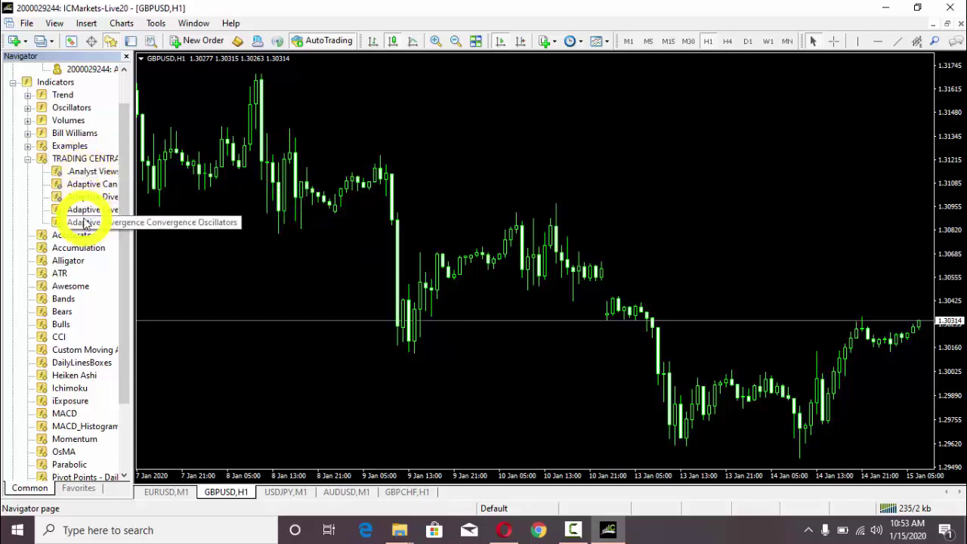
click(27, 162)
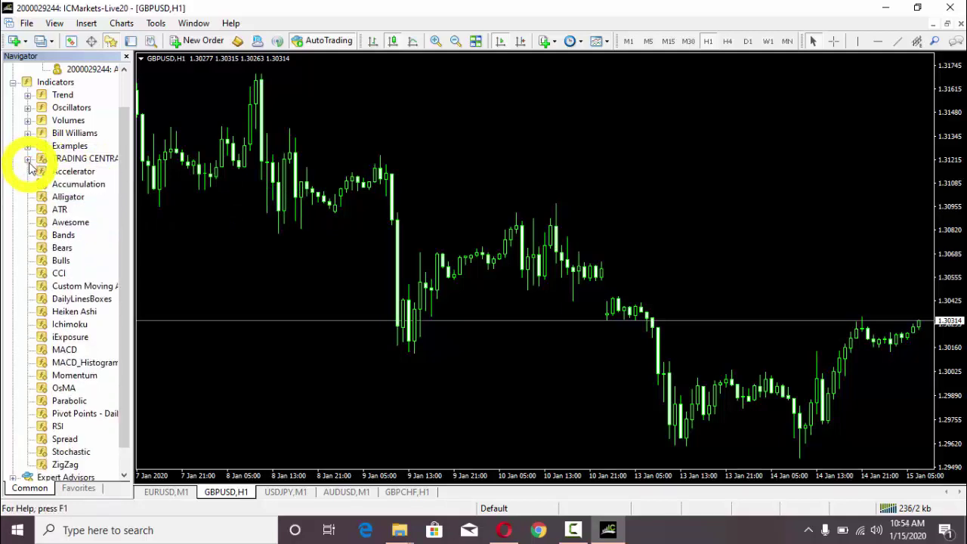
click(28, 160)
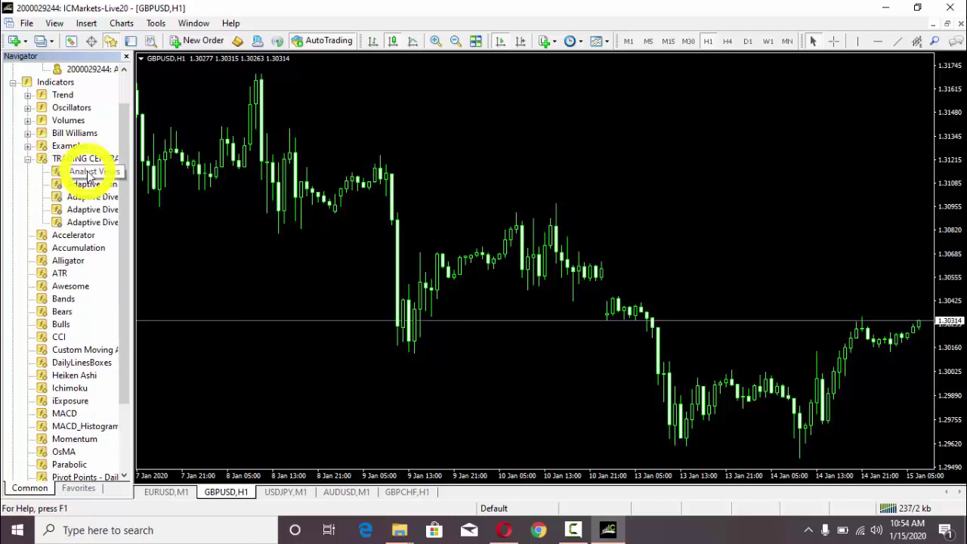
click(72, 173)
- Attach Analyst Views to the GBPUSD chart with default settings, then return to Opera
right_click(72, 172)
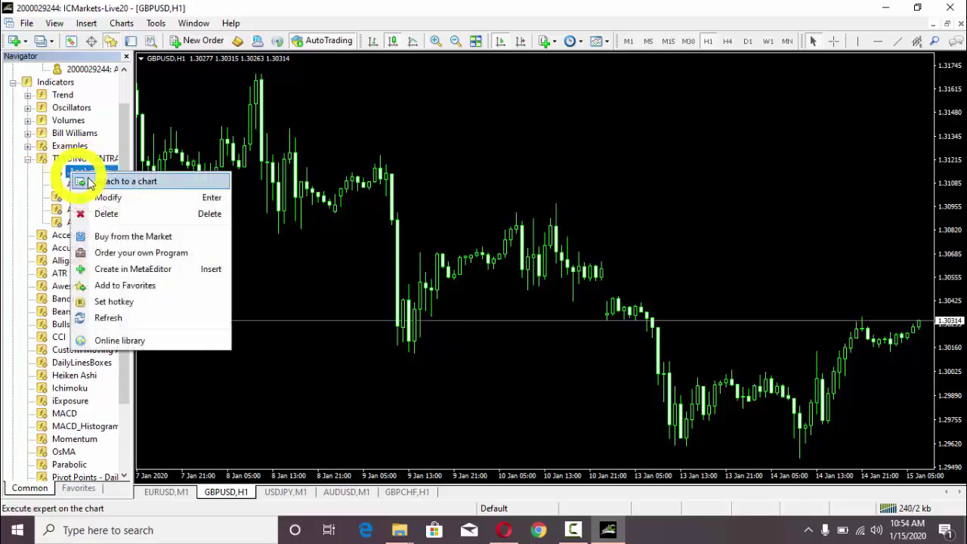
click(136, 186)
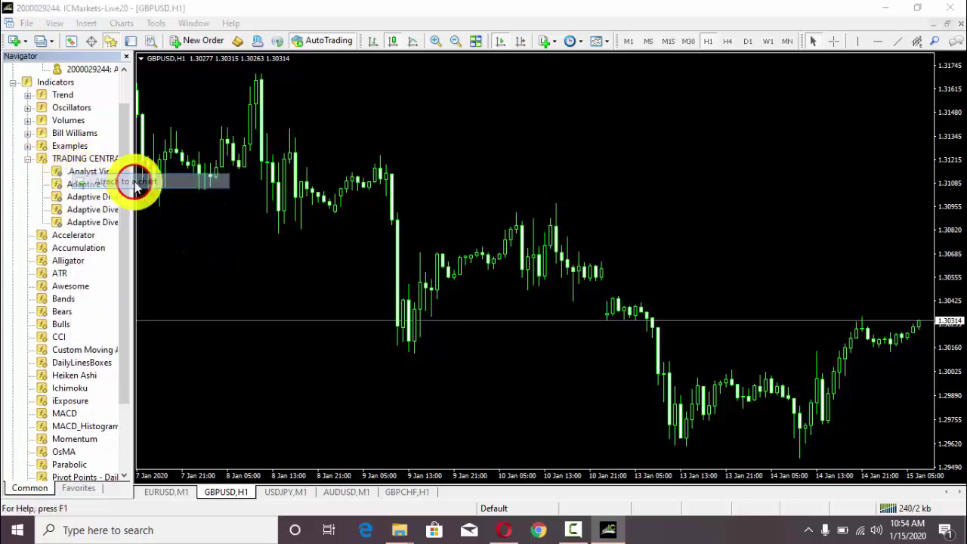
click(468, 286)
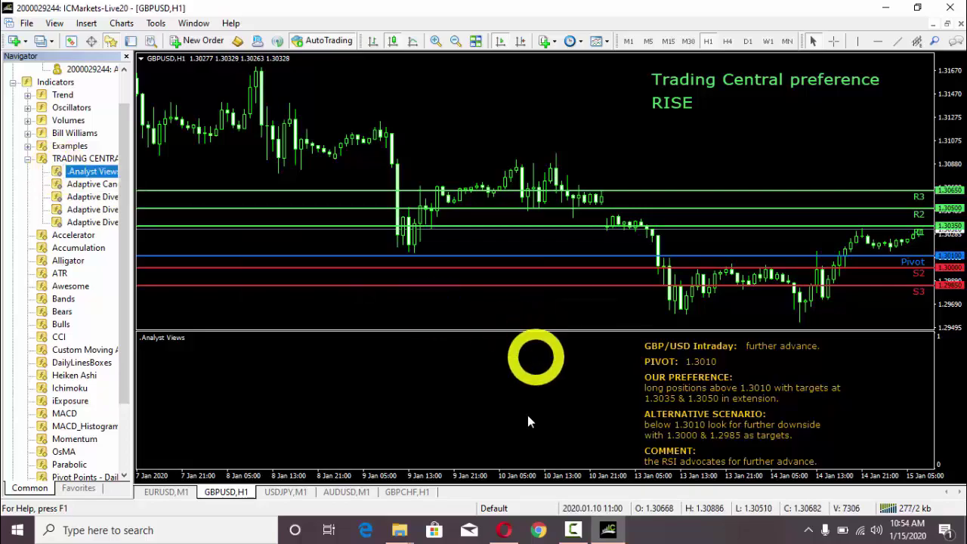
click(502, 528)
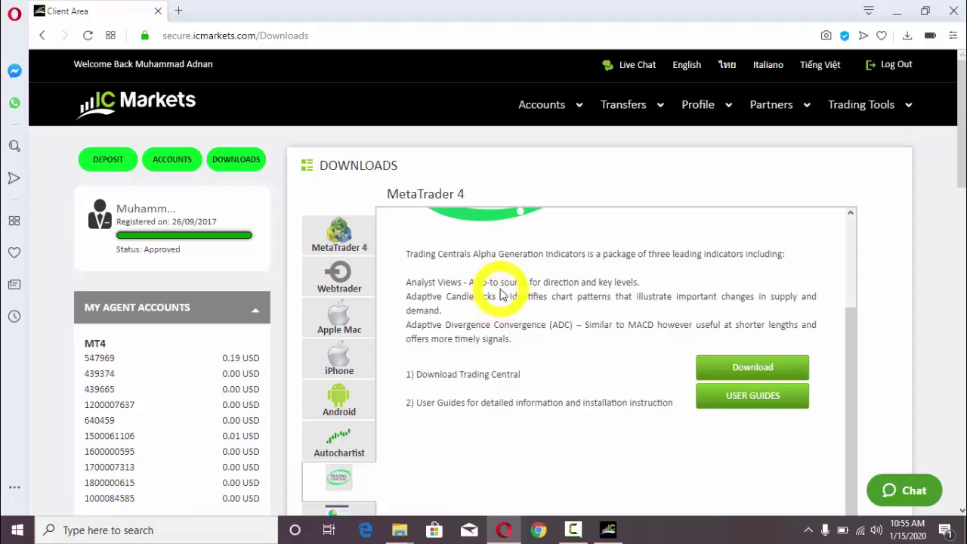
- Show the downloaded TRADING_CENTRAL installer in its folder, then hide the Explorer window
click(907, 35)
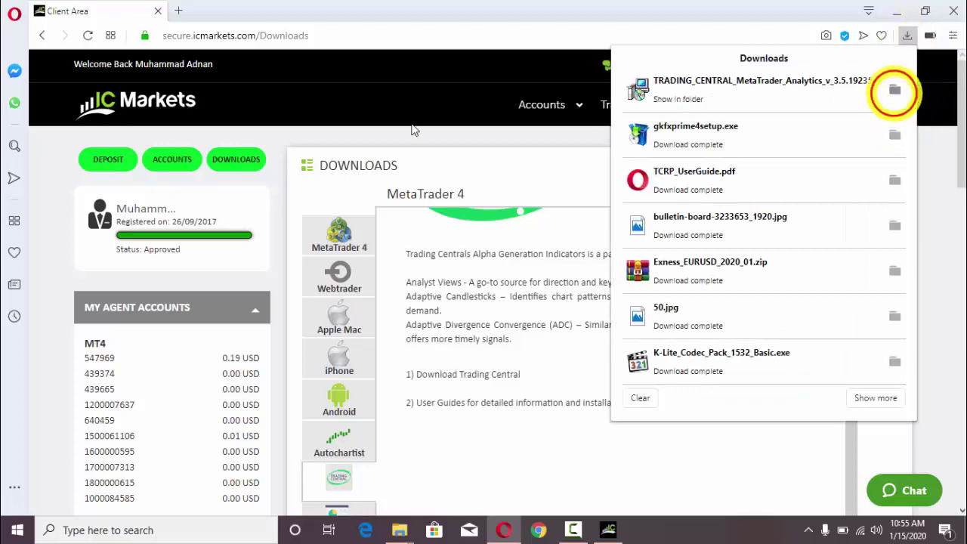
click(893, 90)
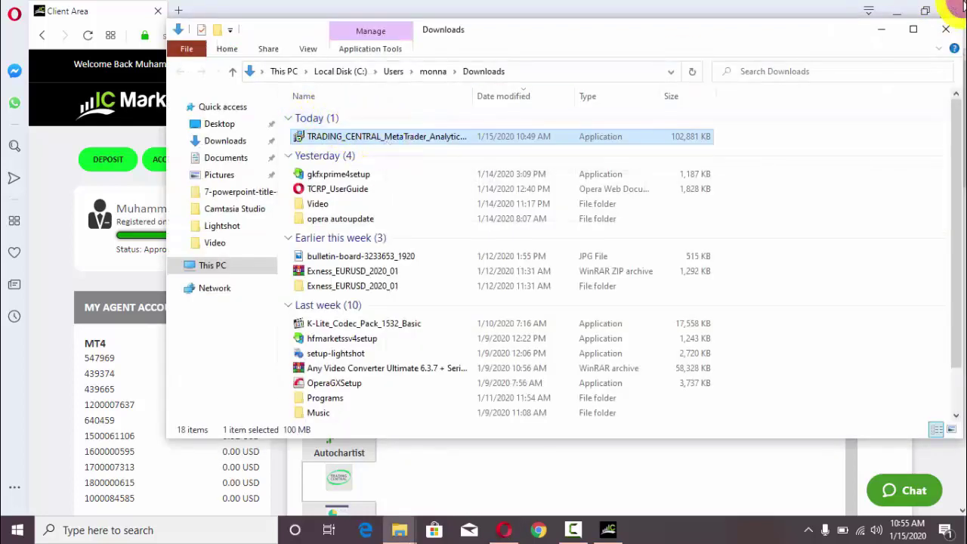
click(881, 30)
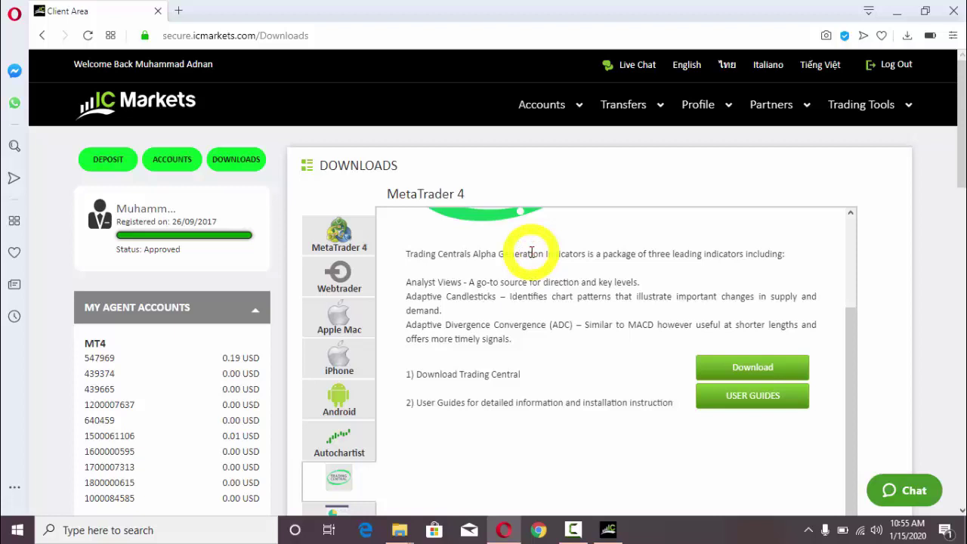
click(608, 529)
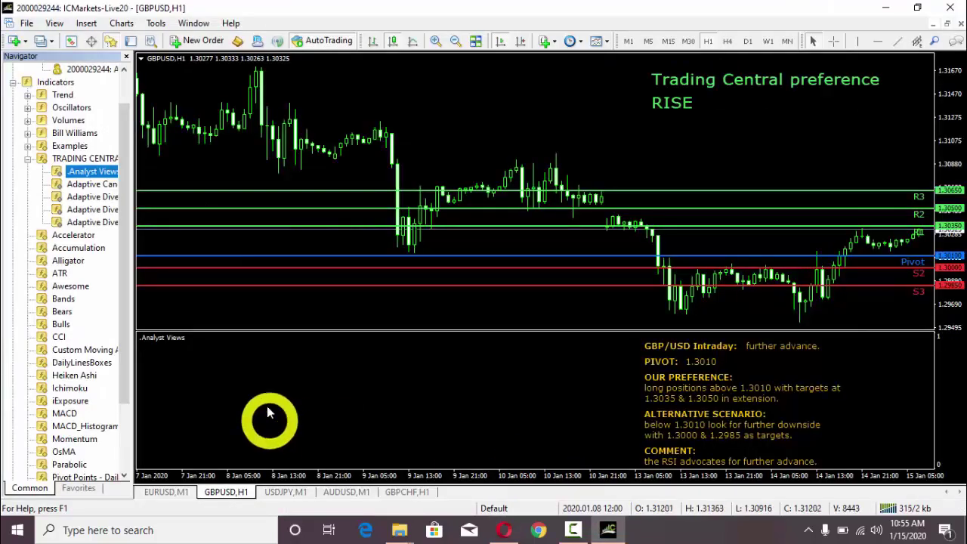